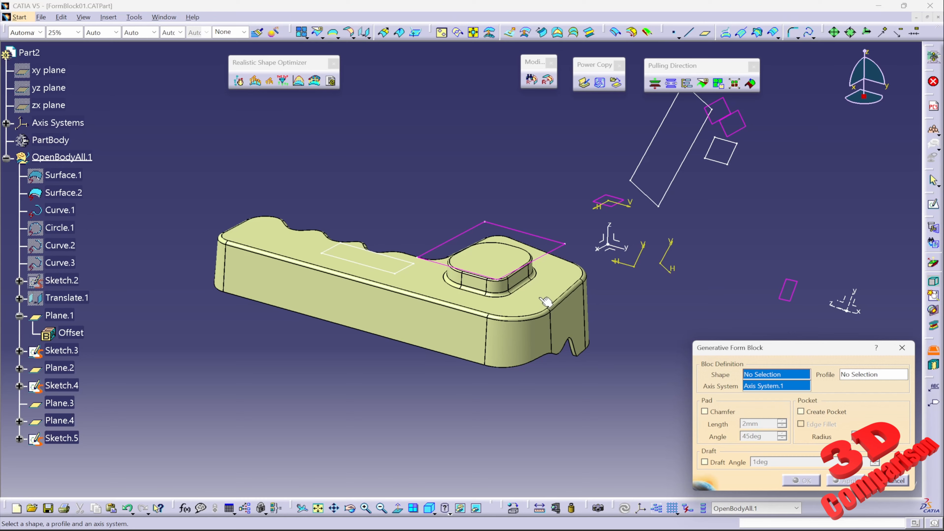
Define the generative form block with Surface.2 as shape and the rectangular Curve.1 as profile, and apply it.
{"action": "left_click", "coordinate": [544, 298]}
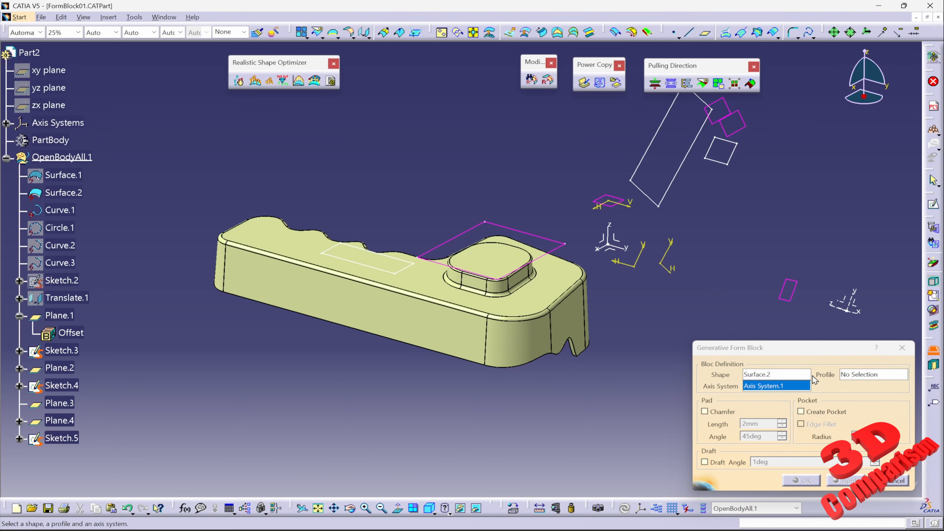
{"action": "left_click", "coordinate": [862, 375]}
{"action": "left_click", "coordinate": [565, 245]}
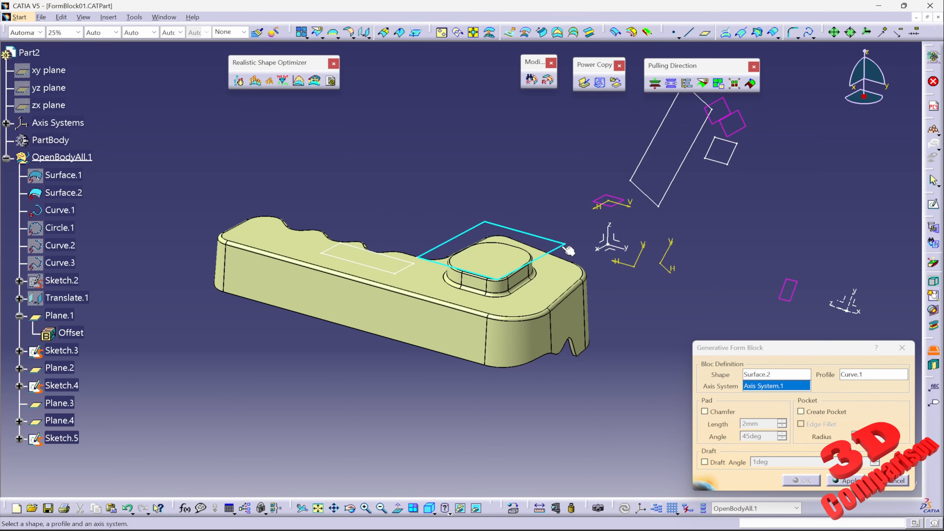
{"action": "middle_click_drag", "start_coordinate": [564, 315], "coordinate": [529, 292]}
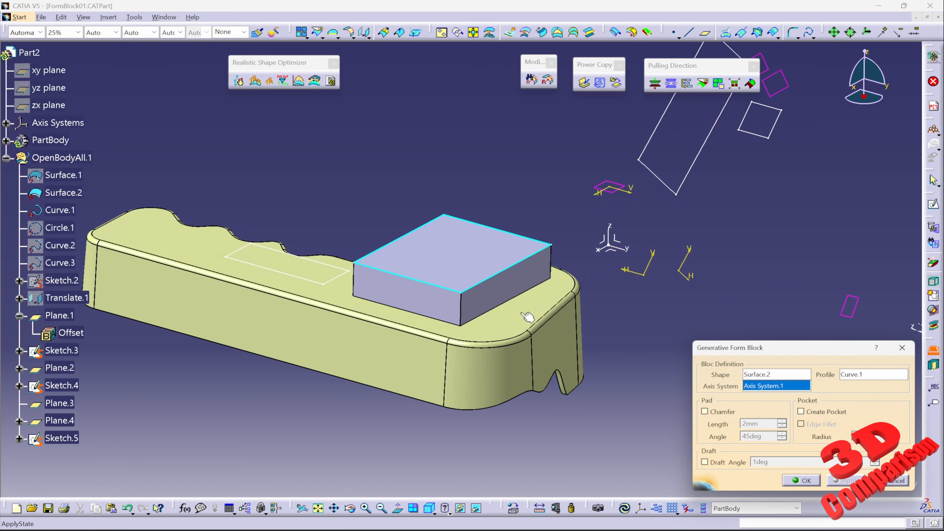
{"action": "mouse_move", "coordinate": [478, 330]}
{"action": "middle_mouse_down"}
{"action": "mouse_move", "coordinate": [464, 259]}
{"action": "mouse_move", "coordinate": [482, 316]}
{"action": "mouse_move", "coordinate": [423, 337]}
{"action": "mouse_move", "coordinate": [491, 335]}
{"action": "middle_mouse_up"}
Try the 2 mm, 45-degree chamfer and the Create Pocket option on the form block, leaving both switched off.
{"action": "left_click", "coordinate": [717, 413]}
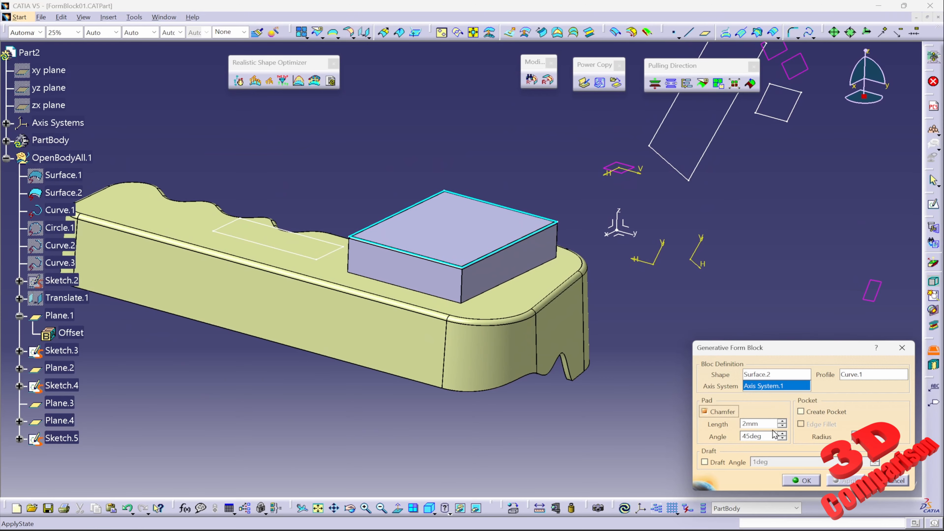
{"action": "key", "text": "Tab"}
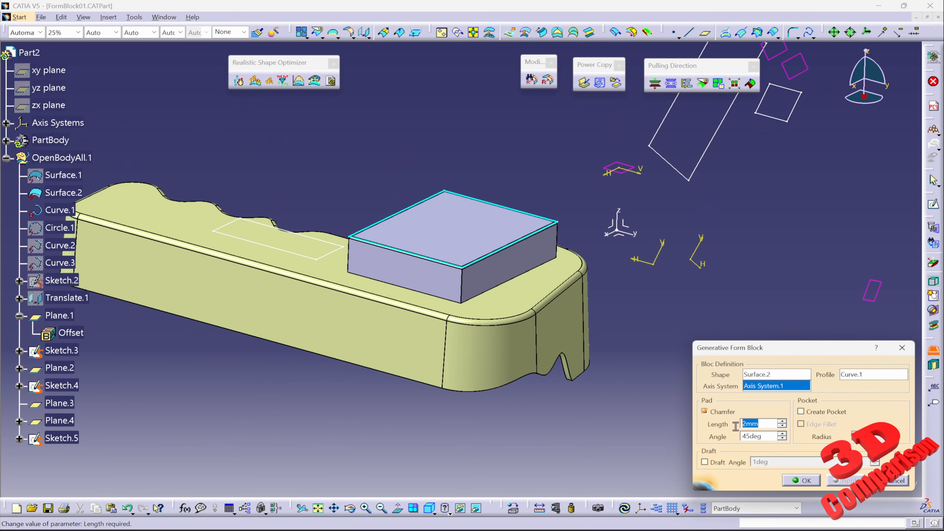
{"action": "key", "text": "Tab"}
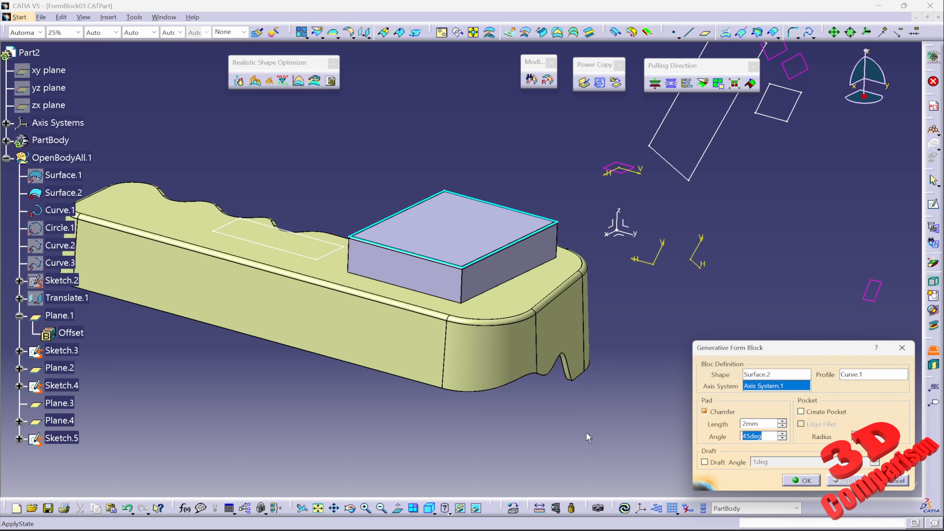
{"action": "left_click", "coordinate": [812, 413]}
{"action": "left_click", "coordinate": [714, 413]}
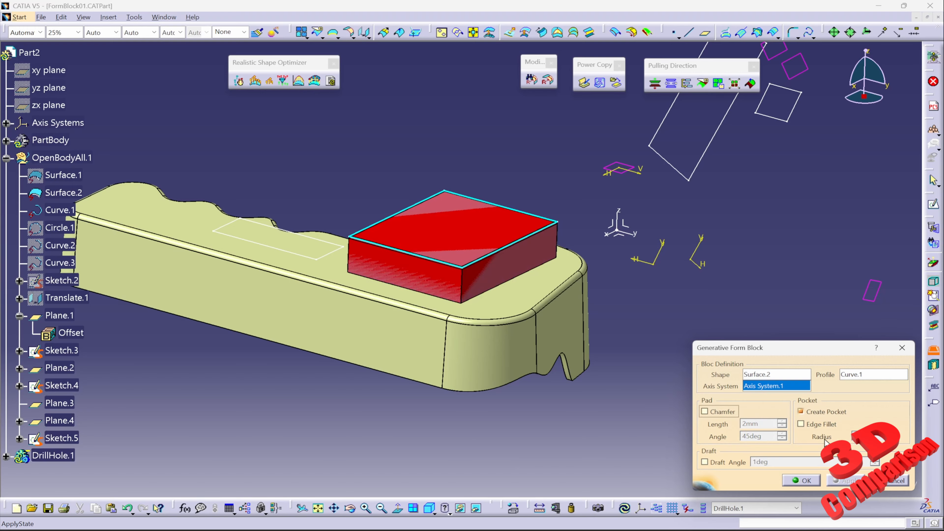
{"action": "left_click", "coordinate": [820, 413]}
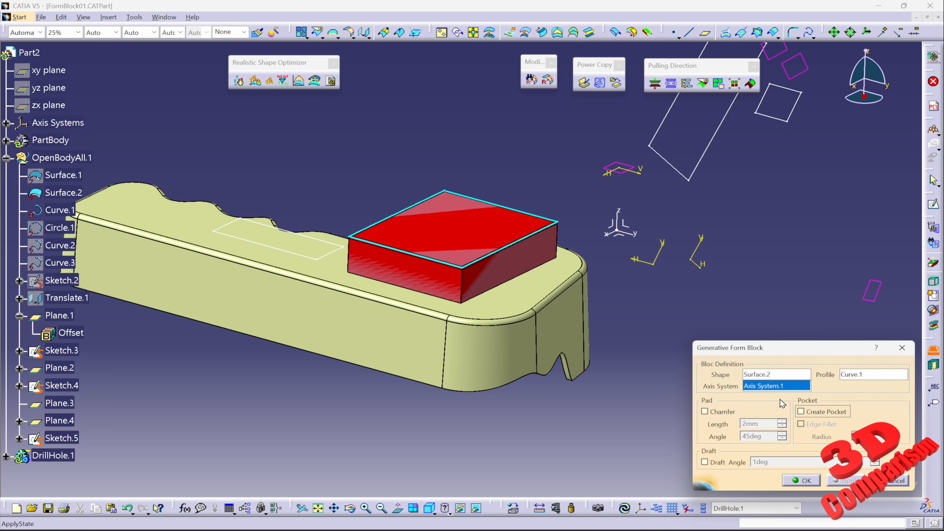
Add a 1-degree draft angle to the form block and finish its definition.
{"action": "left_click", "coordinate": [725, 465]}
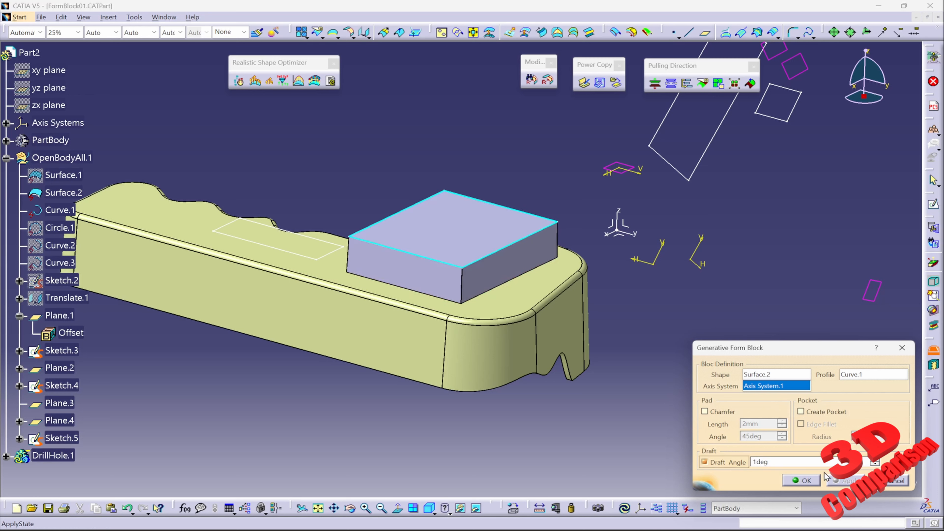
{"action": "left_click", "coordinate": [803, 480]}
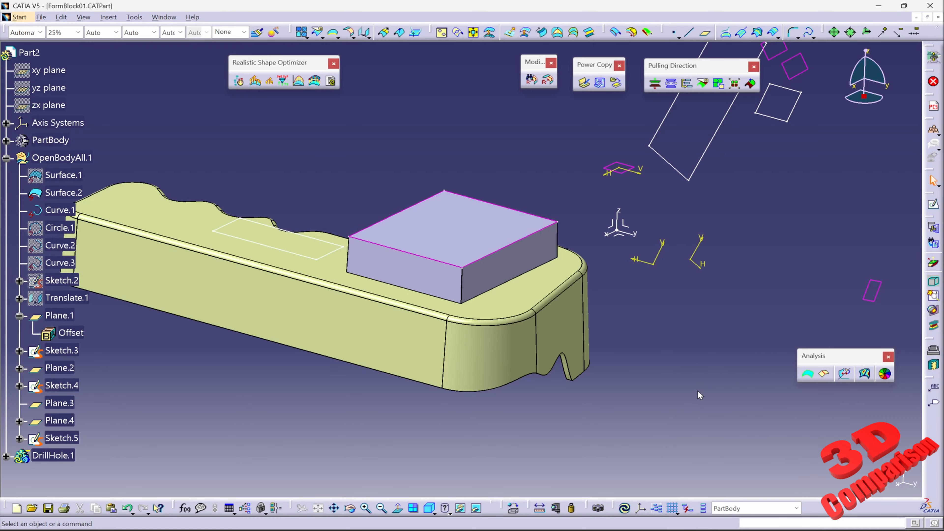
Inspect the definition of Pocket.1 inside DrillHole.1 and close it without changes.
{"action": "left_click", "coordinate": [21, 456]}
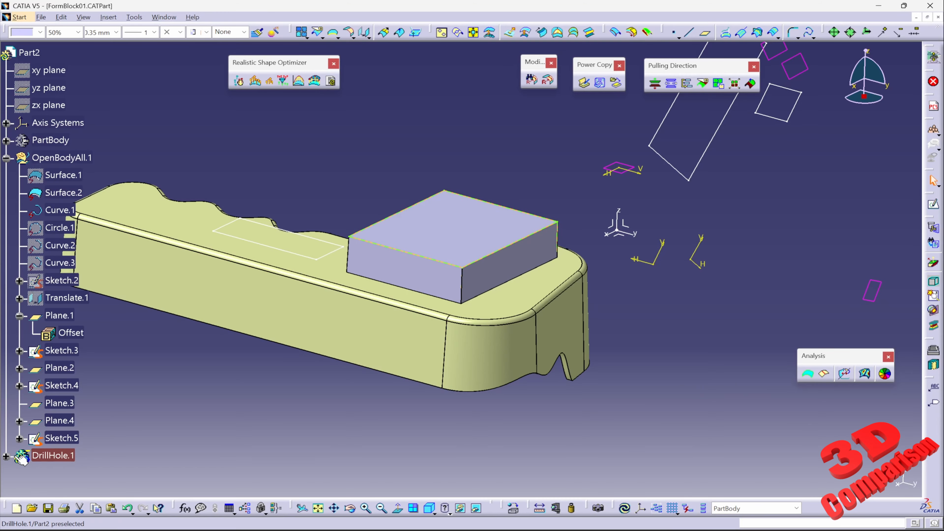
{"action": "left_click", "coordinate": [6, 456]}
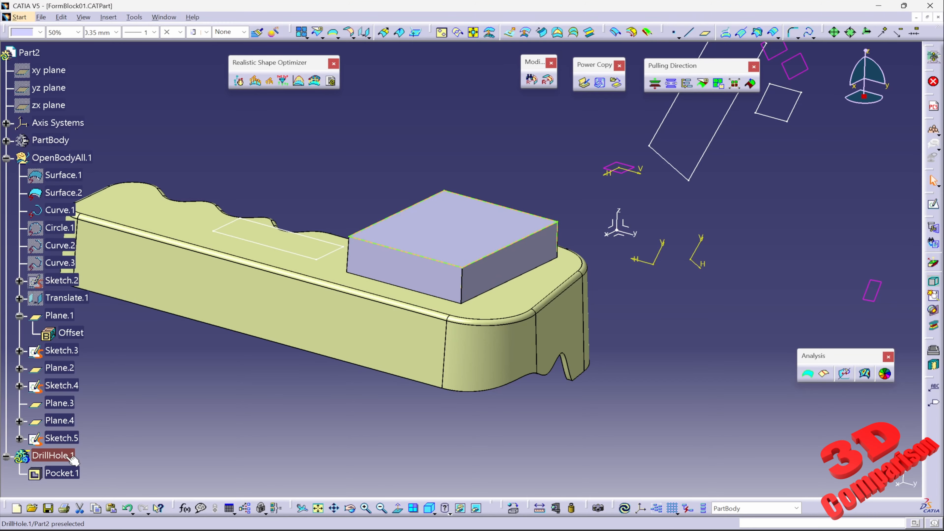
{"action": "double_click", "coordinate": [61, 472]}
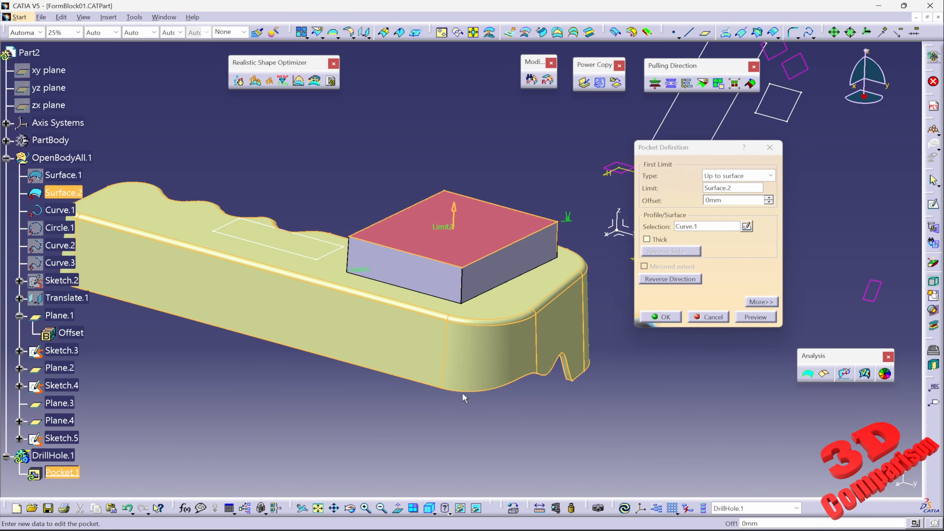
{"action": "middle_click_drag", "start_coordinate": [560, 368], "coordinate": [536, 204]}
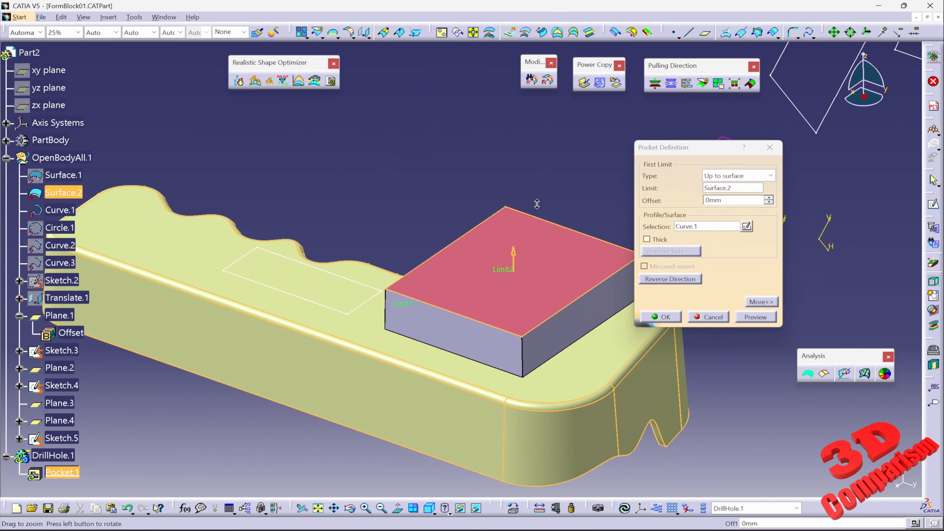
{"action": "left_click", "coordinate": [723, 319]}
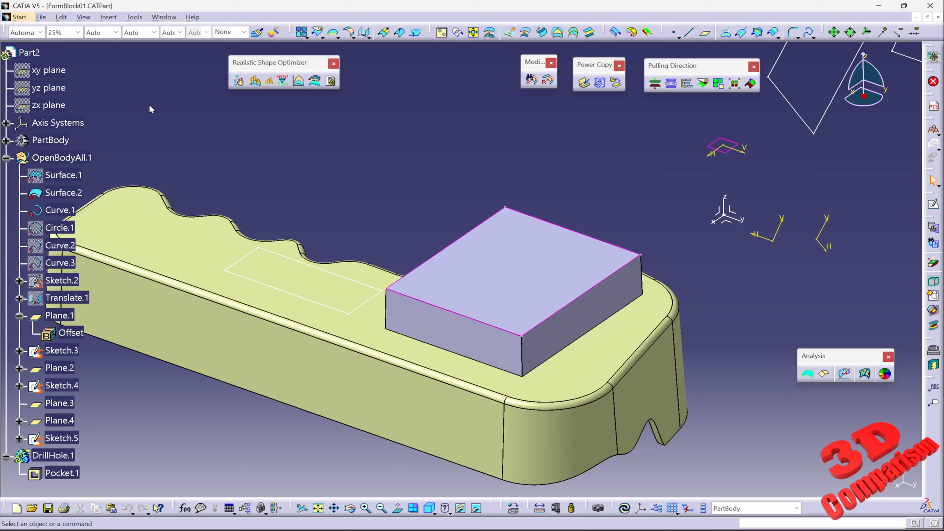
Create a new assembly product and insert the FormBlock01 part into it.
{"action": "left_click", "coordinate": [20, 17]}
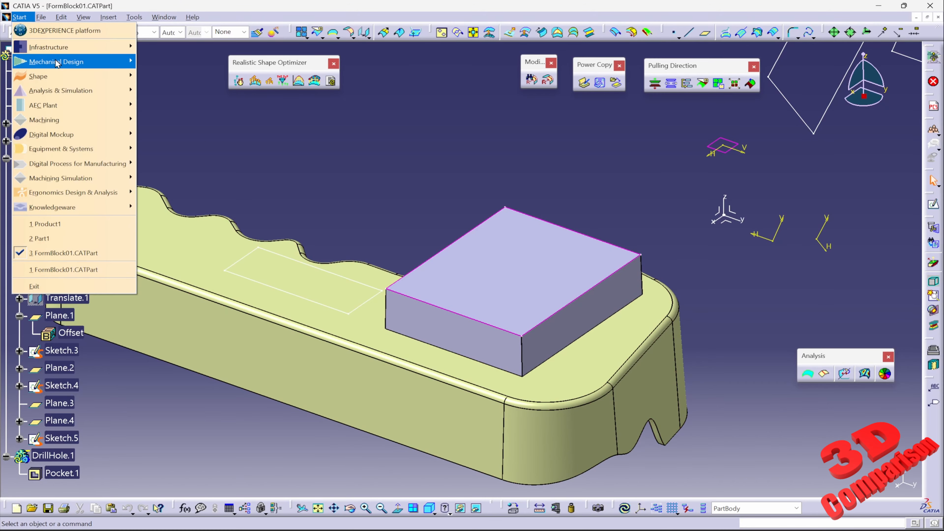
{"action": "mouse_move", "coordinate": [66, 63]}
{"action": "left_click", "coordinate": [177, 76]}
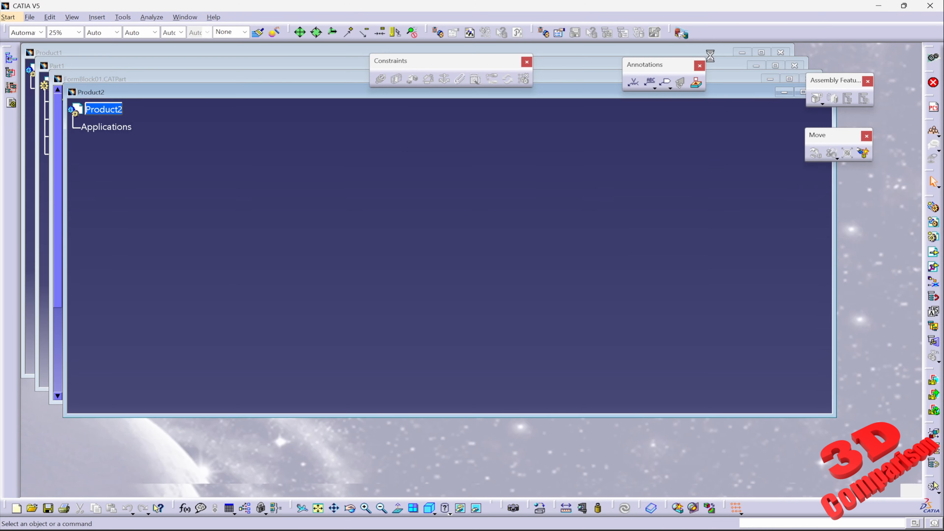
{"action": "left_click", "coordinate": [928, 17]}
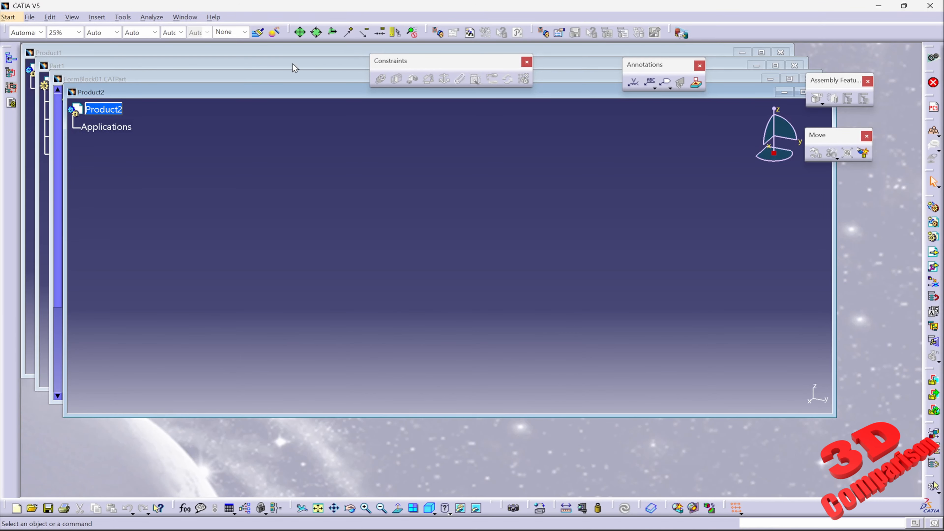
{"action": "left_click", "coordinate": [140, 79]}
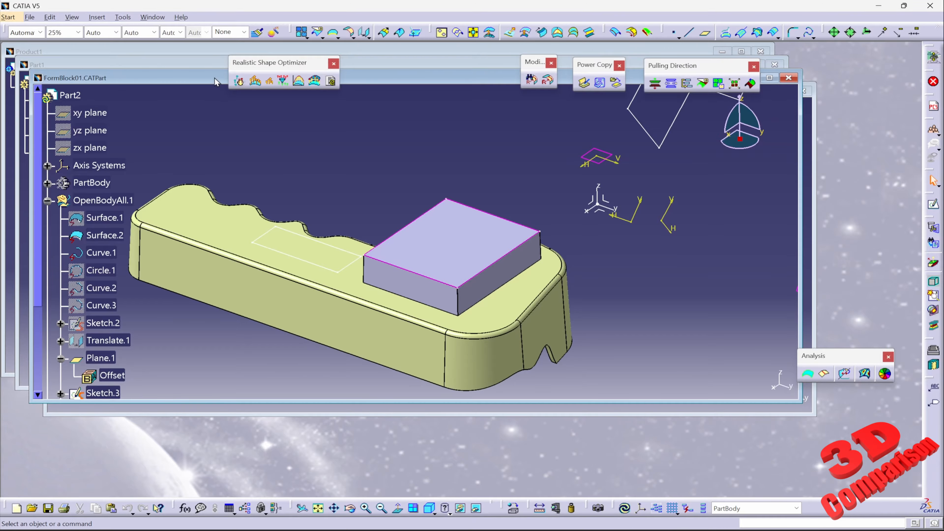
{"action": "left_click_drag", "start_coordinate": [86, 82], "coordinate": [83, 108]}
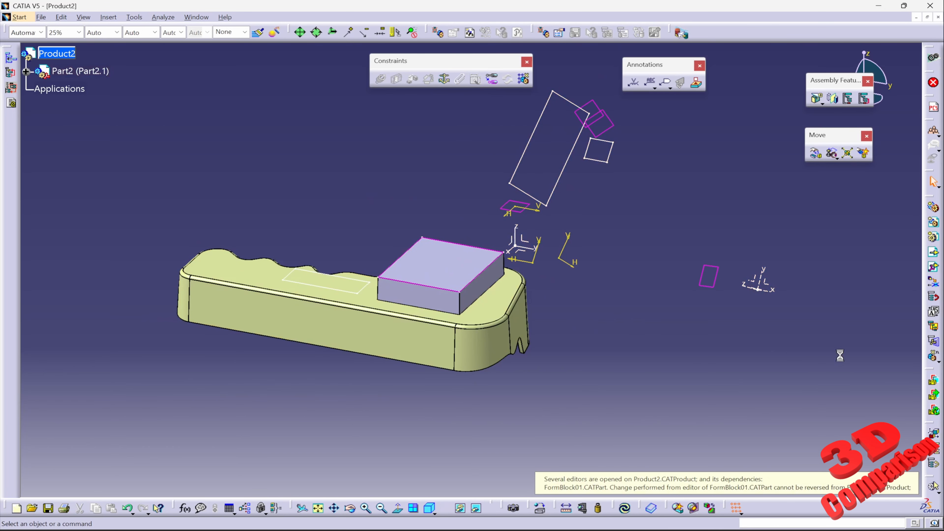
Activate Part2 inside the assembly and create a volume-cut section with its plane normal to Y.
{"action": "left_click", "coordinate": [26, 71]}
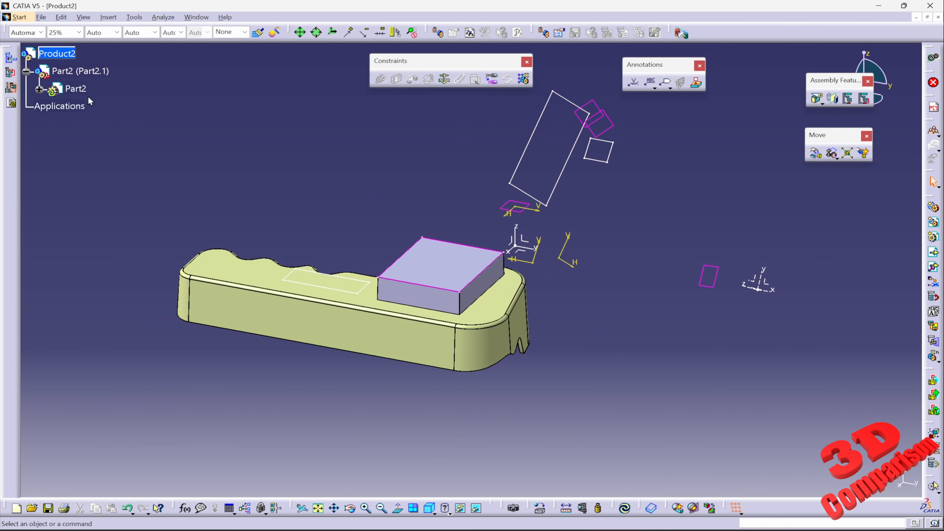
{"action": "double_click", "coordinate": [75, 89]}
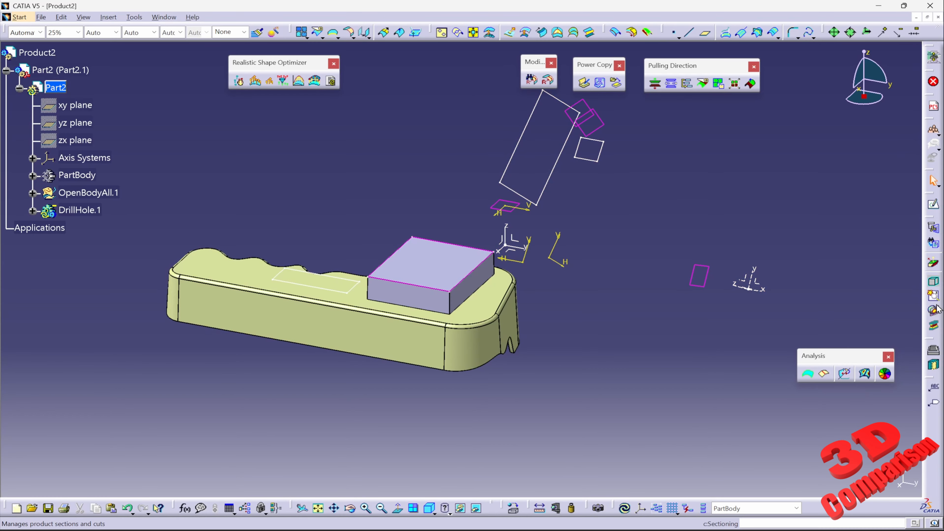
{"action": "left_click", "coordinate": [934, 310]}
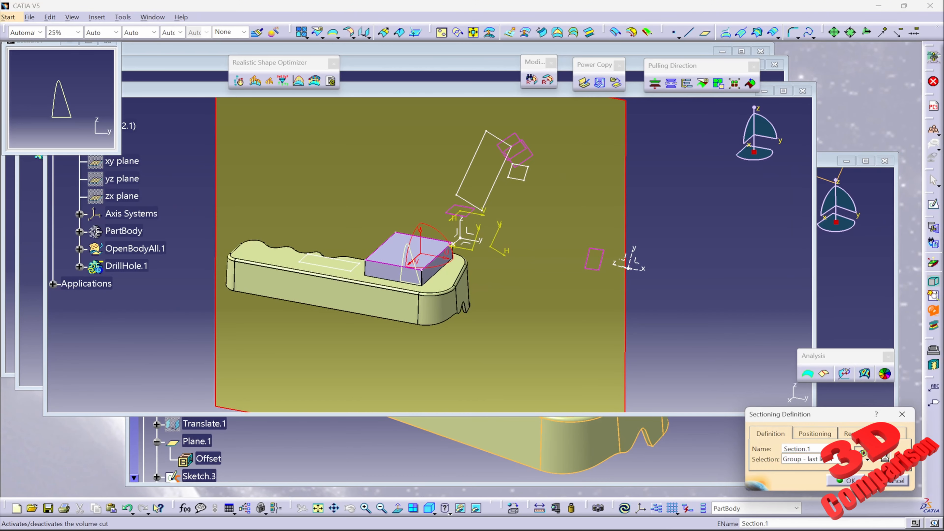
{"action": "left_click", "coordinate": [885, 458]}
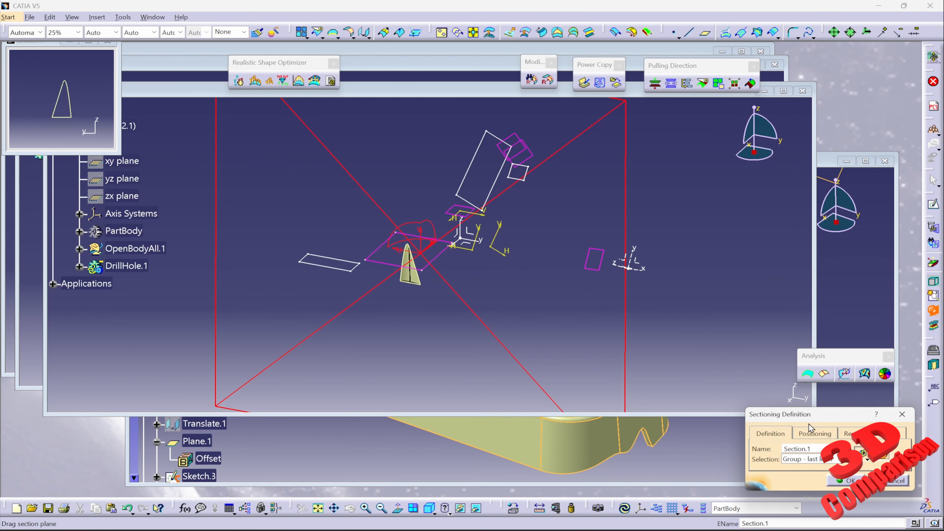
{"action": "left_click", "coordinate": [813, 432]}
{"action": "left_click", "coordinate": [859, 448]}
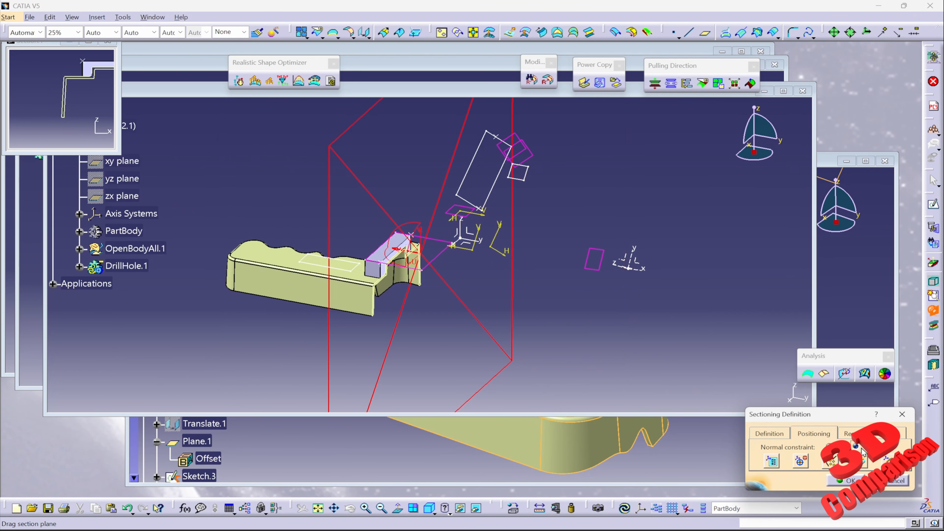
Examine how the form block meets the surface along the cut, and close the section definition.
{"action": "middle_click_drag", "start_coordinate": [595, 346], "coordinate": [638, 188]}
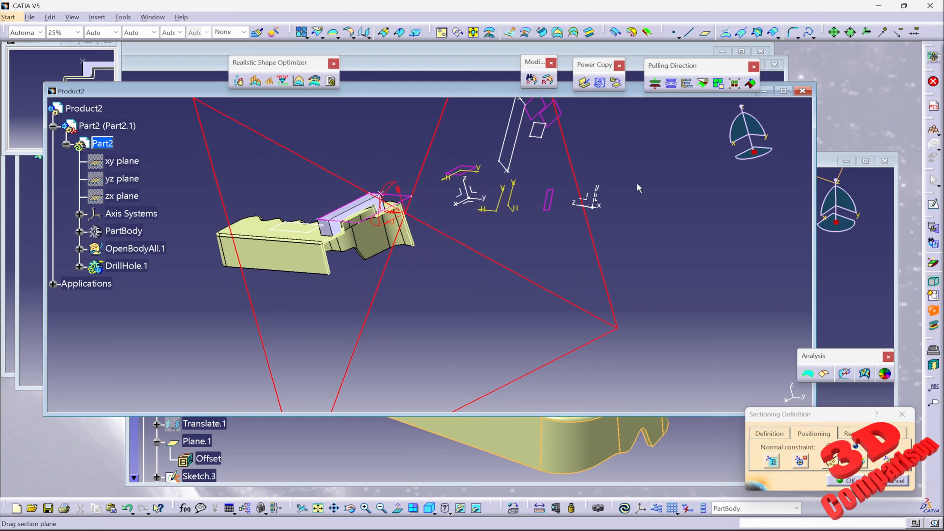
{"action": "left_click", "coordinate": [790, 92]}
{"action": "middle_click_drag", "start_coordinate": [444, 248], "coordinate": [500, 217]}
{"action": "left_click_drag", "start_coordinate": [495, 226], "coordinate": [510, 245]}
{"action": "middle_click_drag", "start_coordinate": [510, 245], "coordinate": [386, 322]}
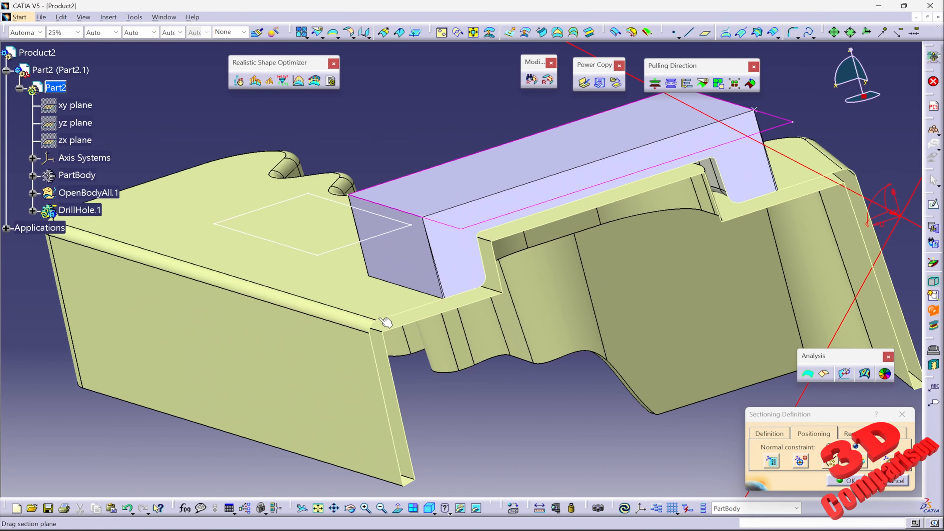
{"action": "middle_click_drag", "start_coordinate": [680, 187], "coordinate": [645, 331]}
{"action": "left_click", "coordinate": [853, 479]}
Hide Surface.2 in OpenBodyAll.1 and inspect the recess on the form block's underside.
{"action": "middle_click_drag", "start_coordinate": [612, 414], "coordinate": [468, 305]}
{"action": "left_click", "coordinate": [339, 306]}
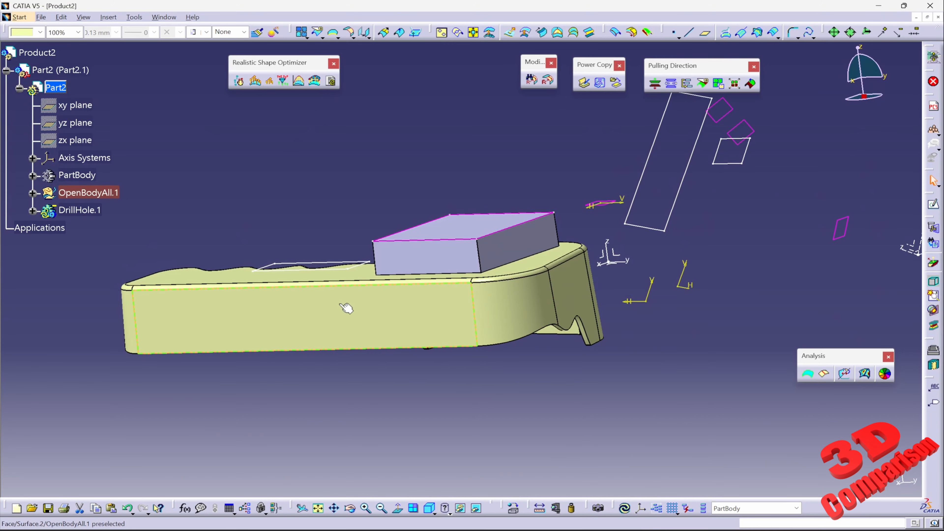
{"action": "left_click", "coordinate": [34, 194]}
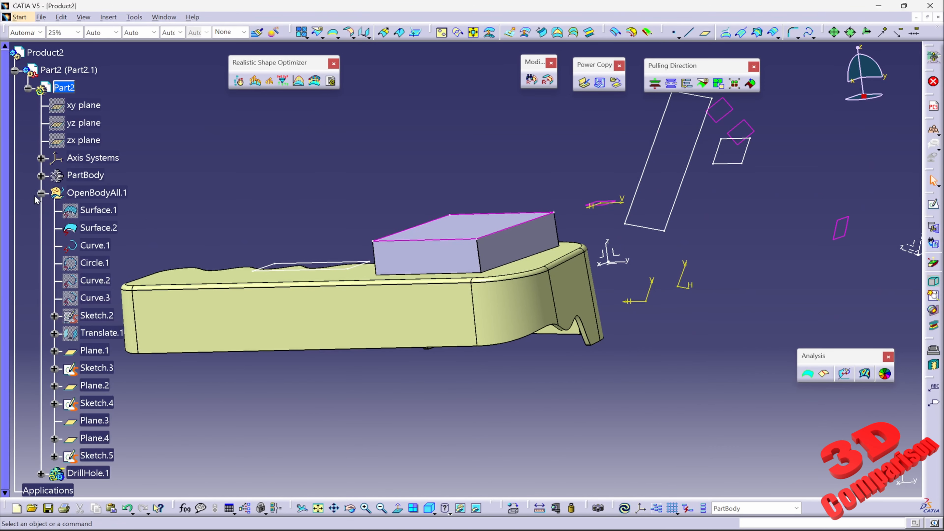
{"action": "right_click", "coordinate": [101, 225]}
{"action": "left_click", "coordinate": [165, 263]}
{"action": "middle_click_drag", "start_coordinate": [470, 366], "coordinate": [568, 236]}
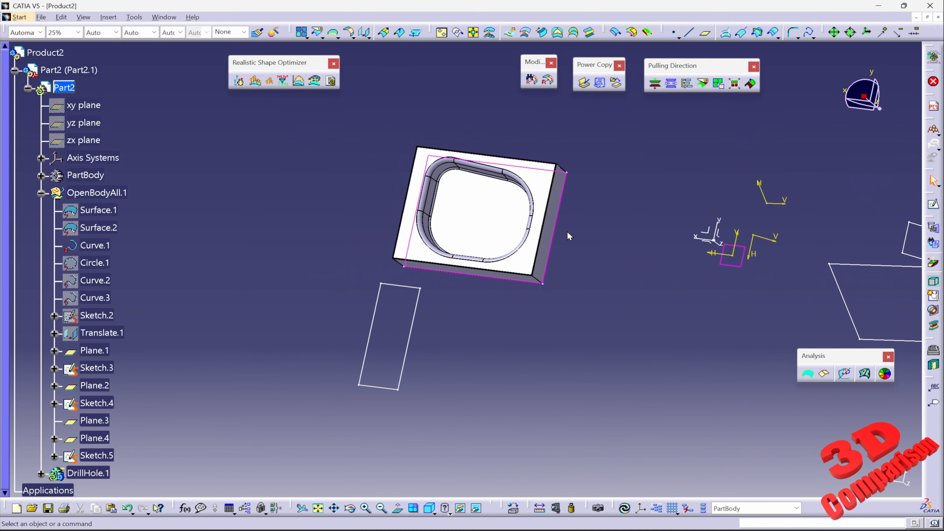
{"action": "middle_click_drag", "start_coordinate": [486, 193], "coordinate": [521, 367]}
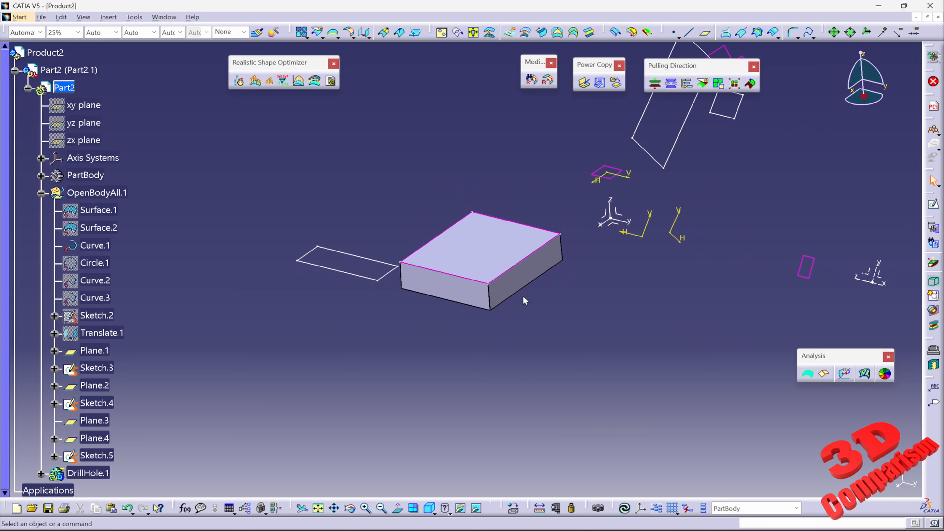
Show Surface.1 from OpenBodyAll.1 beside the form block.
{"action": "middle_click_drag", "start_coordinate": [573, 302], "coordinate": [512, 321]}
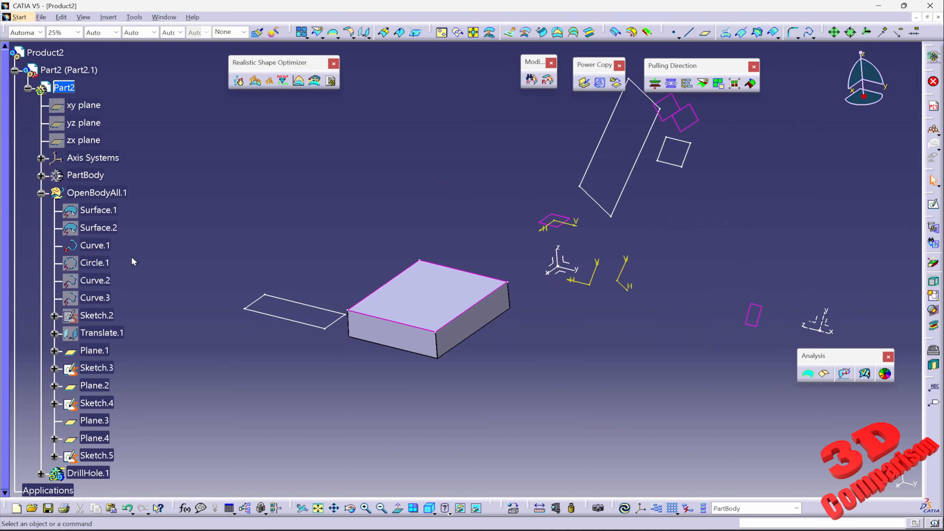
{"action": "middle_click_drag", "start_coordinate": [596, 249], "coordinate": [536, 279]}
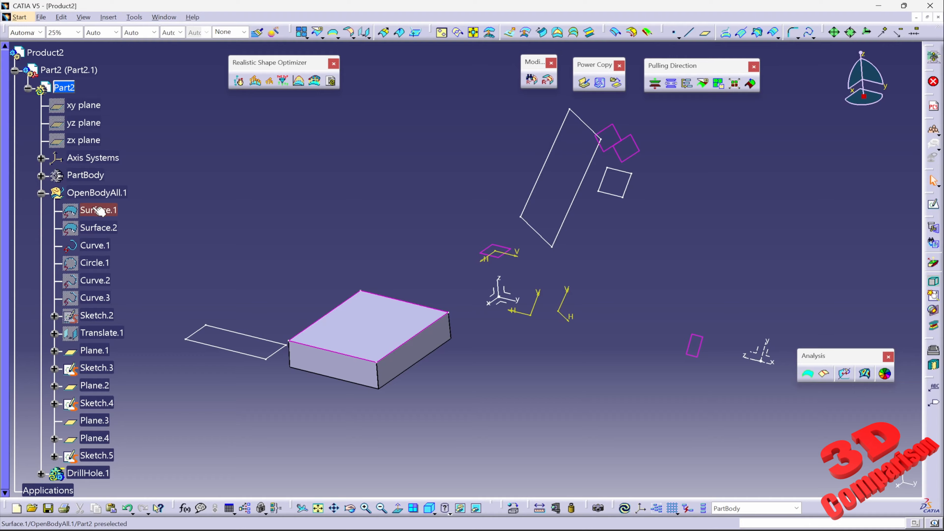
{"action": "right_click", "coordinate": [107, 215]}
{"action": "left_click", "coordinate": [123, 247]}
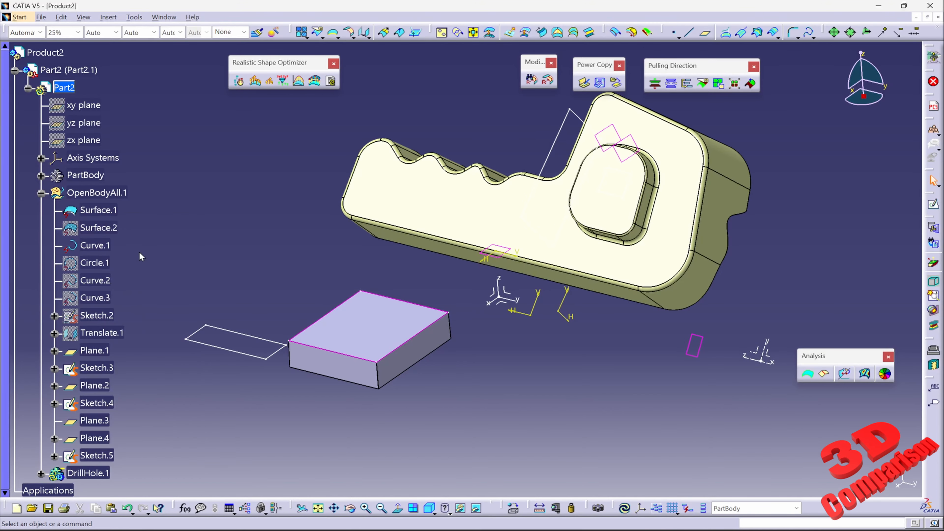
{"action": "middle_click_drag", "start_coordinate": [542, 198], "coordinate": [392, 274]}
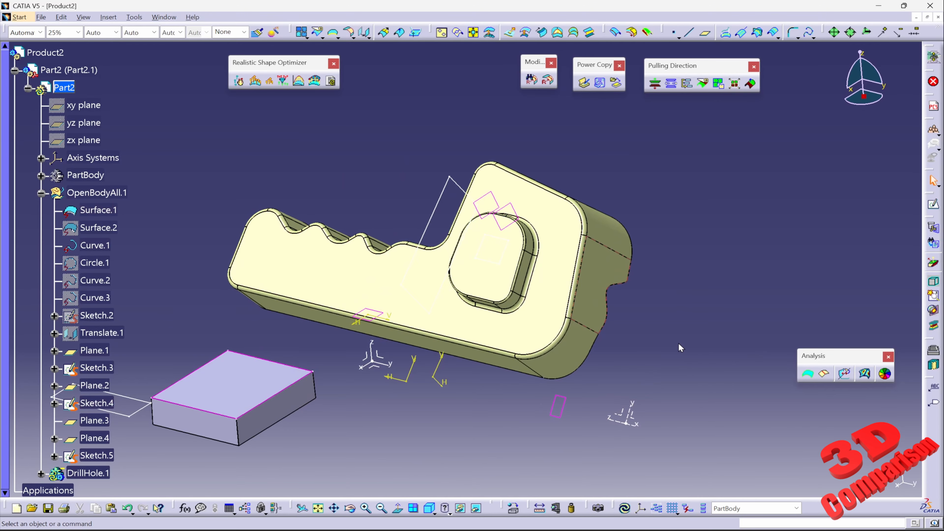
Start a Generative Form Block using Axis System.2 as the axis system and Surface.1 as the shape.
{"action": "middle_click_drag", "start_coordinate": [671, 345], "coordinate": [618, 351]}
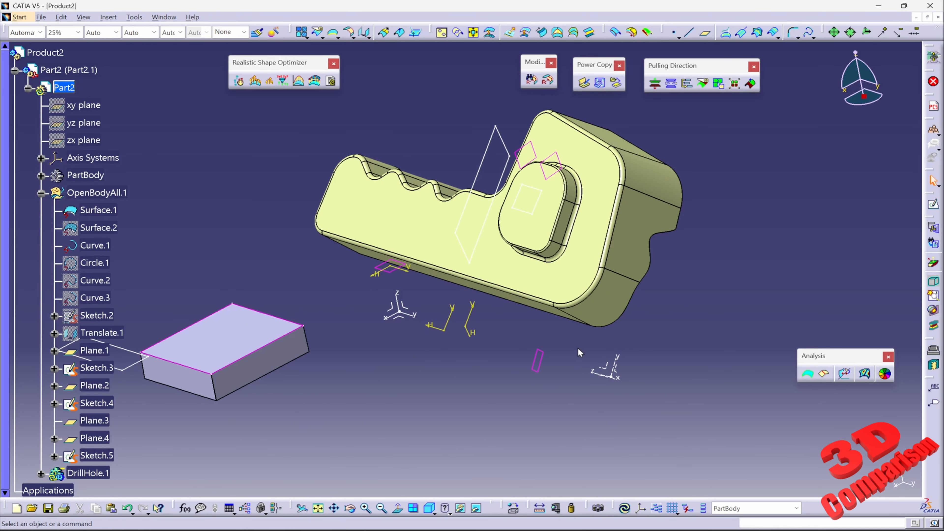
{"action": "left_click_drag", "start_coordinate": [565, 344], "coordinate": [645, 403]}
{"action": "left_click", "coordinate": [934, 350]}
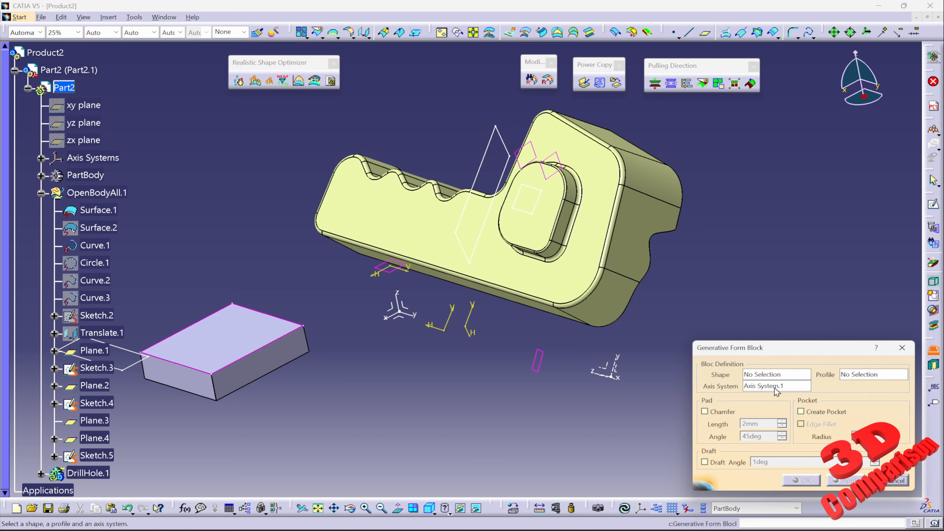
{"action": "left_click", "coordinate": [775, 387]}
{"action": "left_click", "coordinate": [618, 380]}
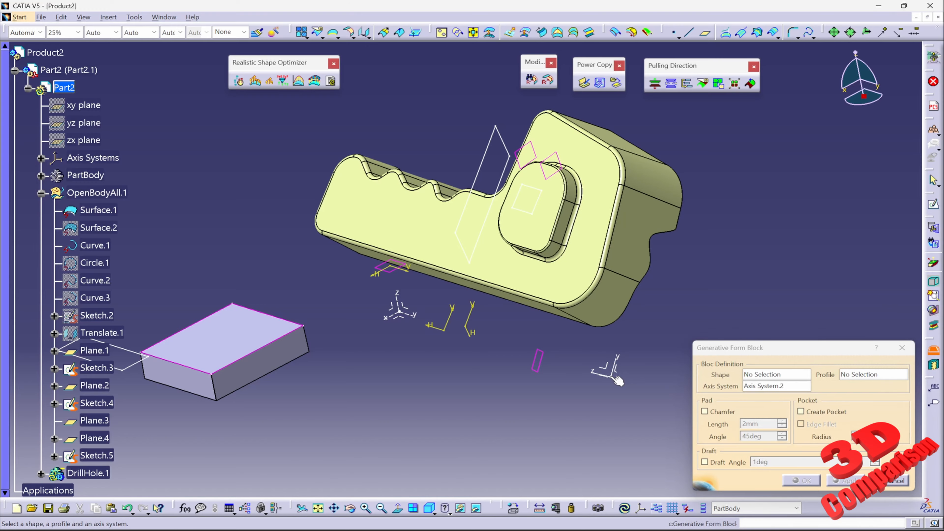
{"action": "left_click", "coordinate": [777, 375]}
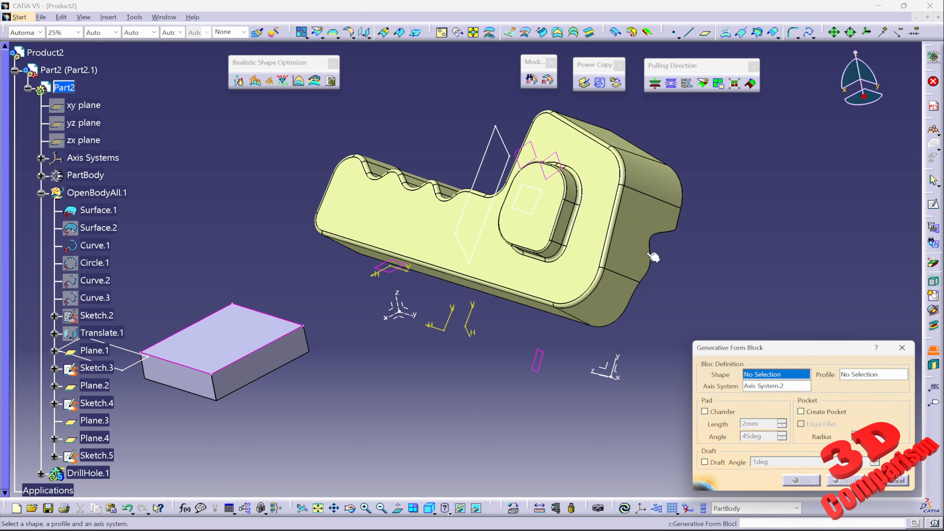
{"action": "left_click", "coordinate": [591, 227]}
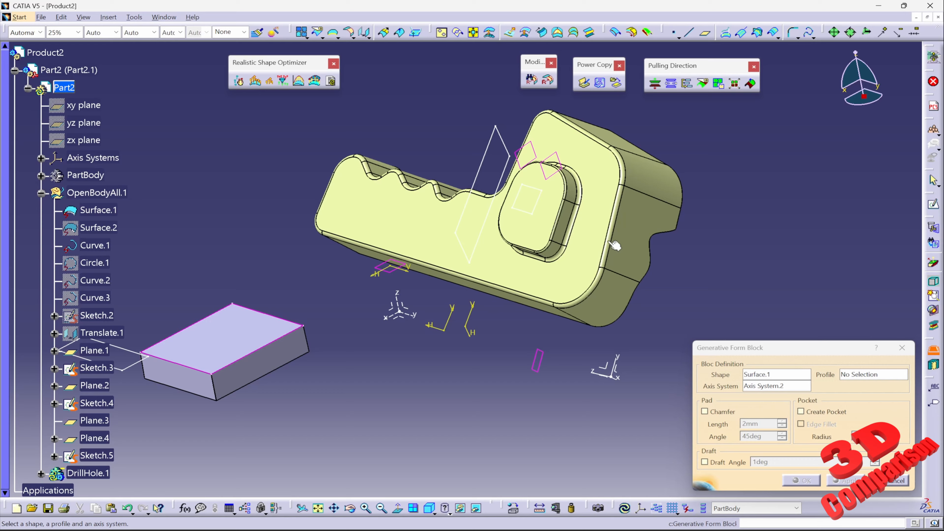
Set Sketch.4 as the form block's profile, apply it and inspect the resulting block against the surface.
{"action": "left_click", "coordinate": [860, 374]}
{"action": "middle_click_drag", "start_coordinate": [509, 230], "coordinate": [527, 255]}
{"action": "left_click", "coordinate": [440, 151]}
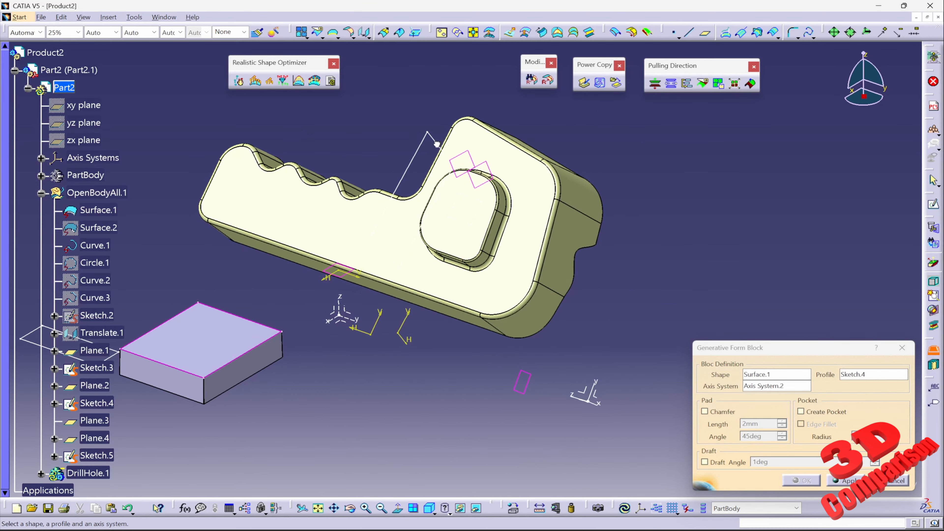
{"action": "left_click", "coordinate": [853, 476]}
{"action": "middle_click_drag", "start_coordinate": [488, 319], "coordinate": [473, 278]}
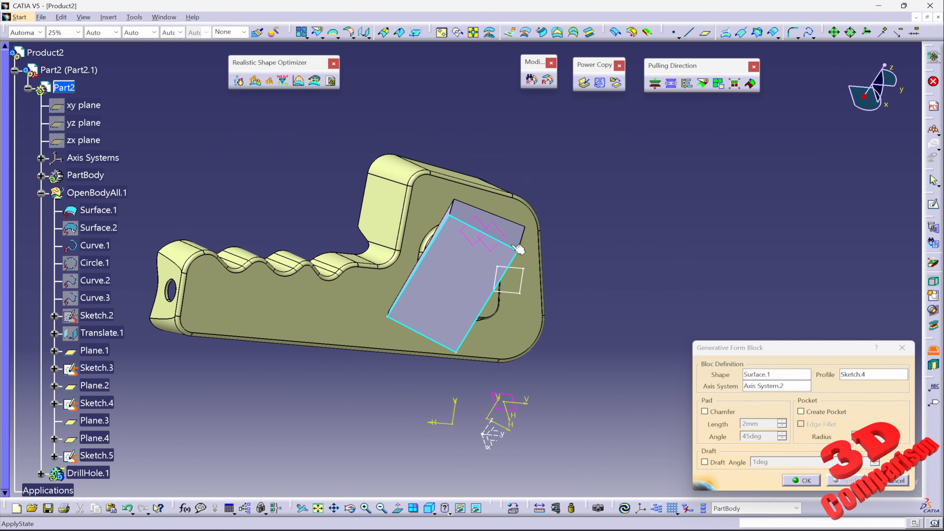
{"action": "middle_click_drag", "start_coordinate": [518, 250], "coordinate": [388, 291]}
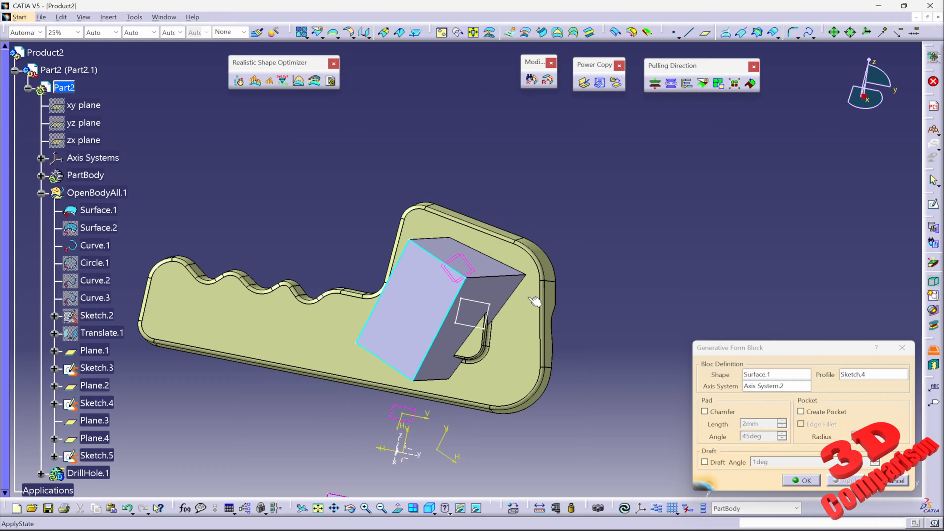
{"action": "middle_click_drag", "start_coordinate": [535, 301], "coordinate": [383, 380]}
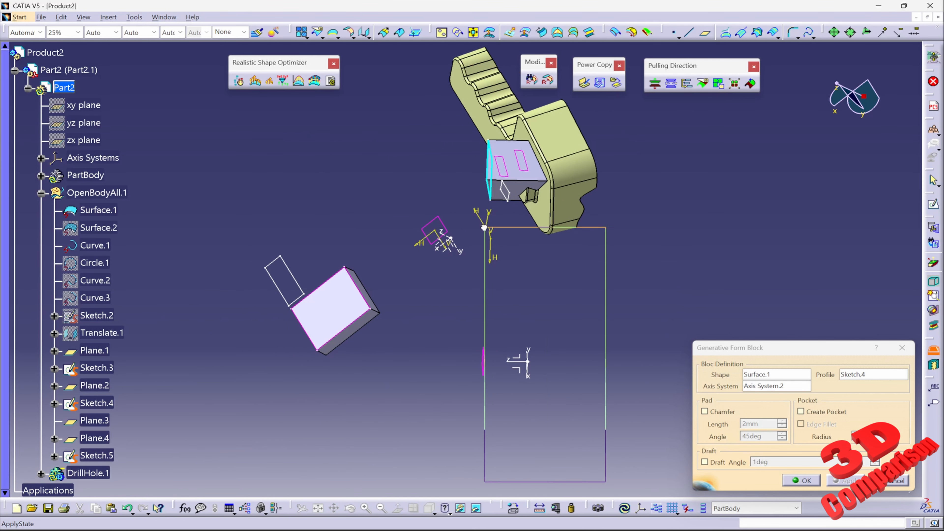
Replace the form block's profile with Sketch.5 and apply the change.
{"action": "left_click", "coordinate": [748, 376]}
{"action": "left_click", "coordinate": [852, 378]}
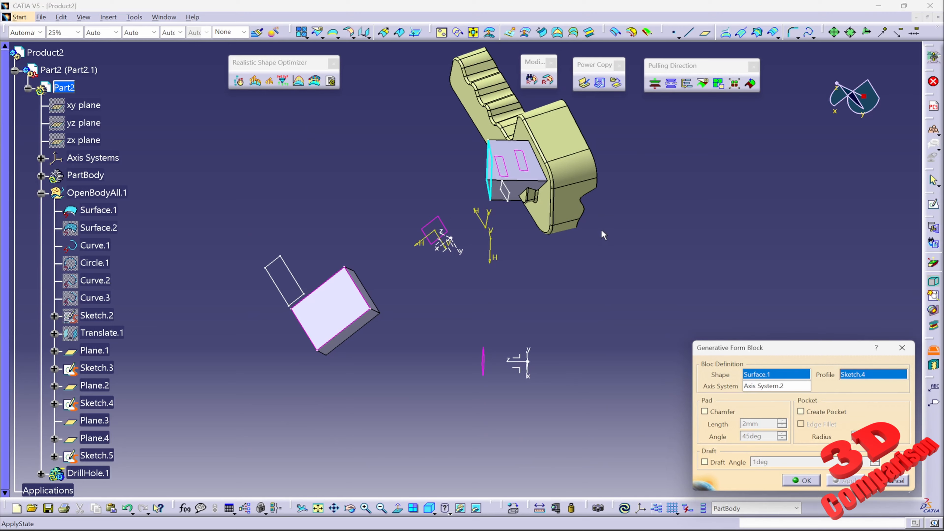
{"action": "left_click", "coordinate": [101, 459]}
{"action": "mouse_move", "coordinate": [558, 344]}
{"action": "middle_mouse_down"}
{"action": "mouse_move", "coordinate": [535, 341]}
{"action": "mouse_move", "coordinate": [571, 275]}
{"action": "middle_mouse_up"}
{"action": "left_click", "coordinate": [839, 480]}
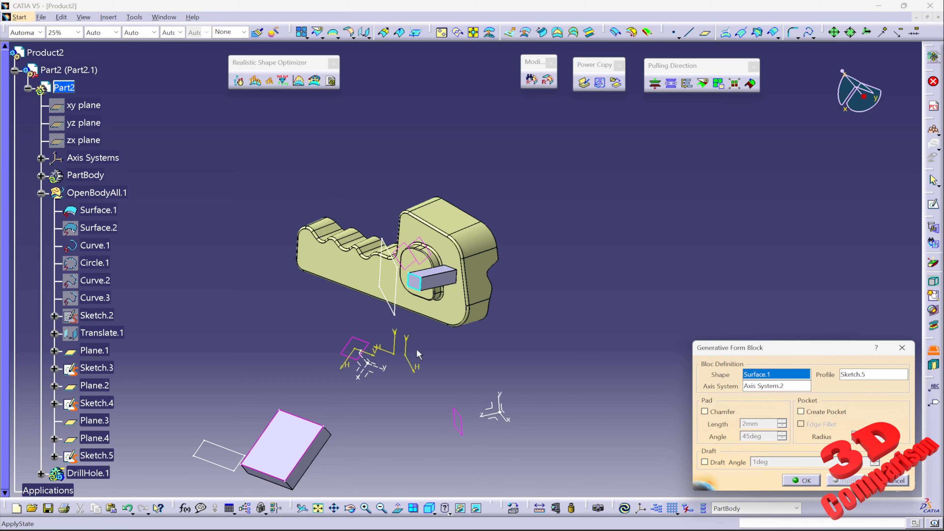
{"action": "middle_click_drag", "start_coordinate": [513, 256], "coordinate": [459, 258]}
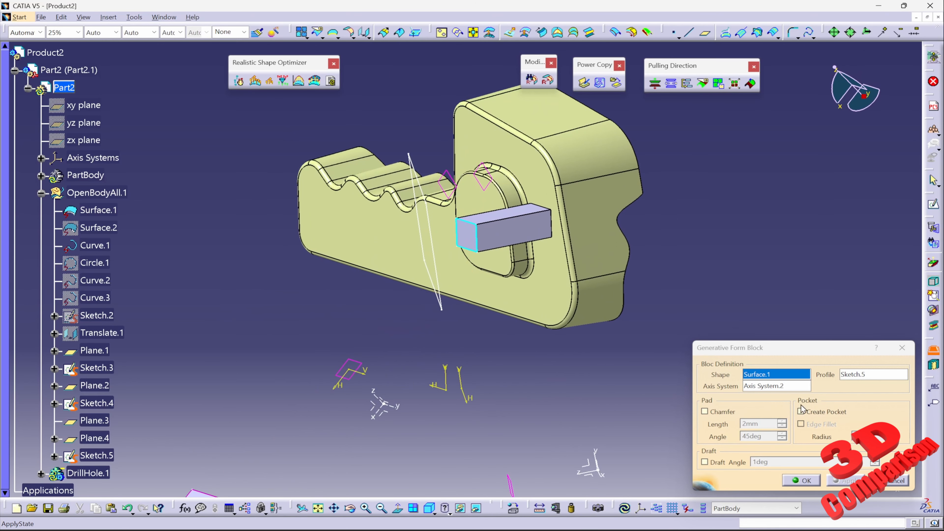
Change the form block's axis system to Axis System.1 and complete the block.
{"action": "left_click", "coordinate": [785, 386]}
{"action": "middle_click_drag", "start_coordinate": [397, 392], "coordinate": [474, 311]}
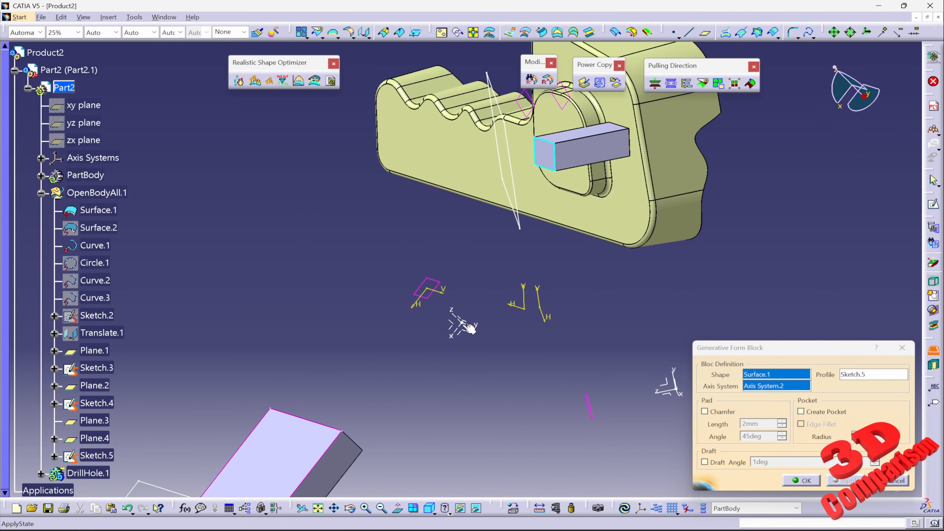
{"action": "left_click", "coordinate": [469, 328]}
{"action": "middle_click_drag", "start_coordinate": [574, 211], "coordinate": [370, 284]}
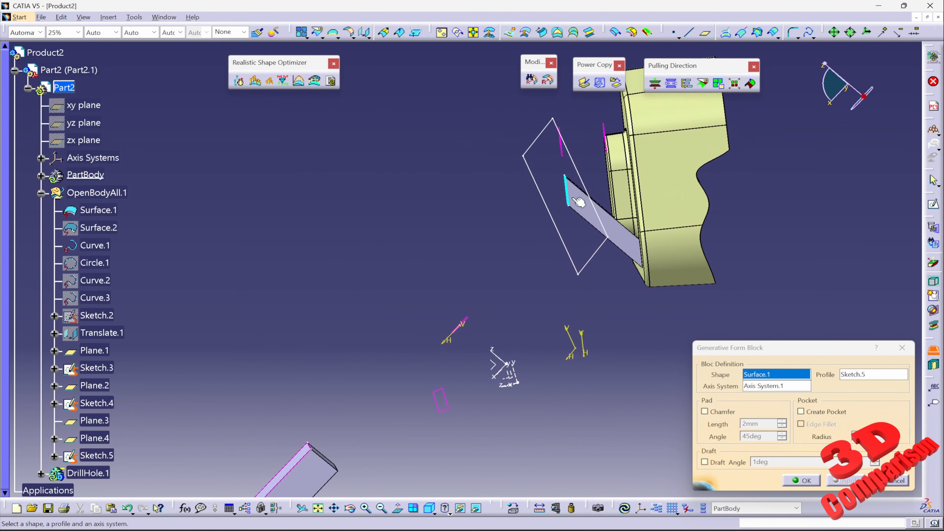
{"action": "middle_click_drag", "start_coordinate": [579, 202], "coordinate": [530, 188]}
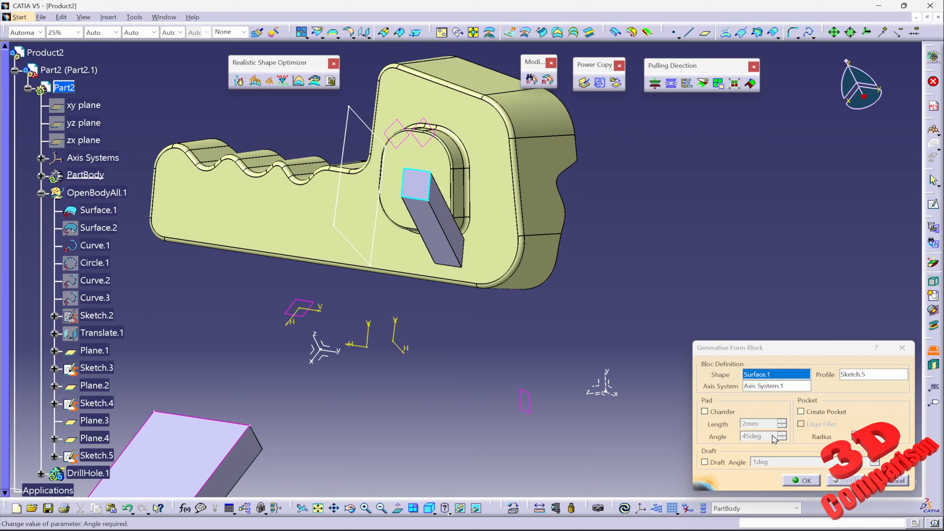
{"action": "left_click", "coordinate": [801, 481]}
Review the recess in the first form block and the definition of Pocket.1 under DrillHole.1, leaving it unchanged.
{"action": "middle_click_drag", "start_coordinate": [412, 260], "coordinate": [525, 246]}
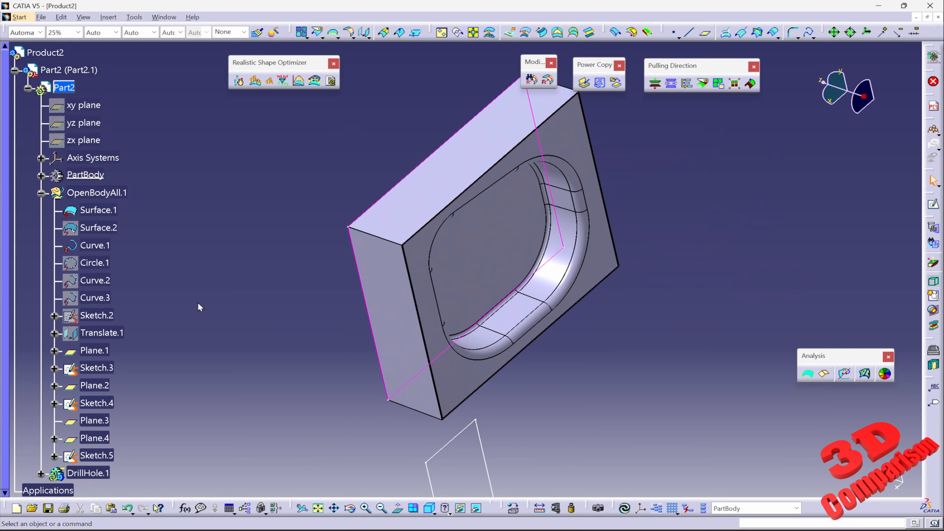
{"action": "scroll", "coordinate": [136, 391], "scroll_direction": "down", "scroll_amount": 2}
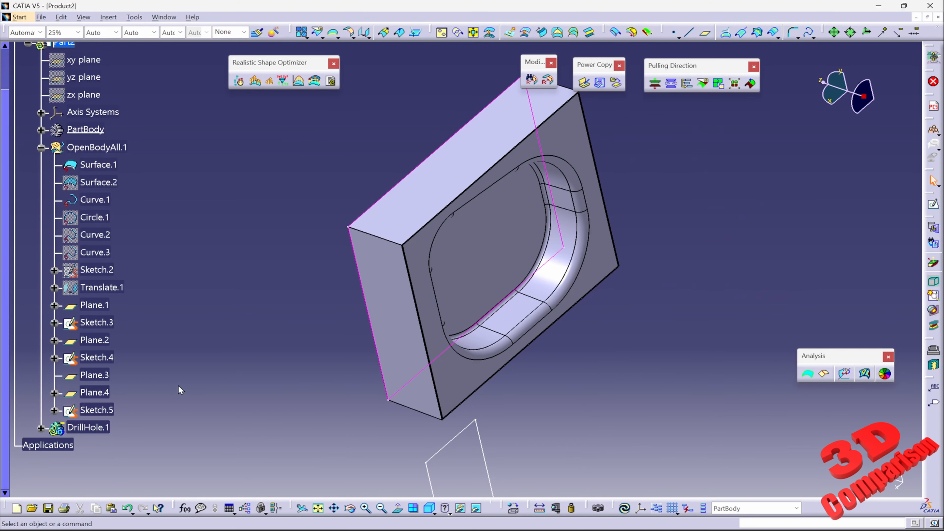
{"action": "left_click", "coordinate": [40, 427]}
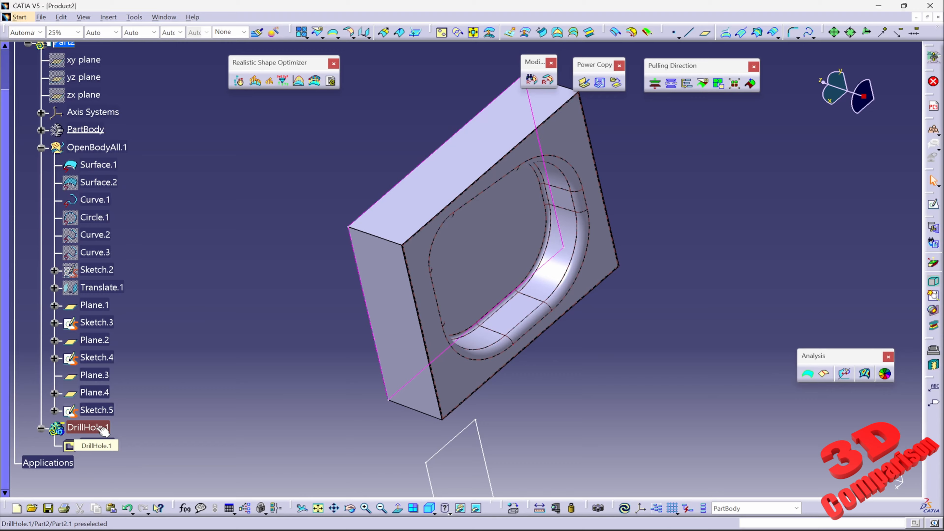
{"action": "double_click", "coordinate": [96, 445]}
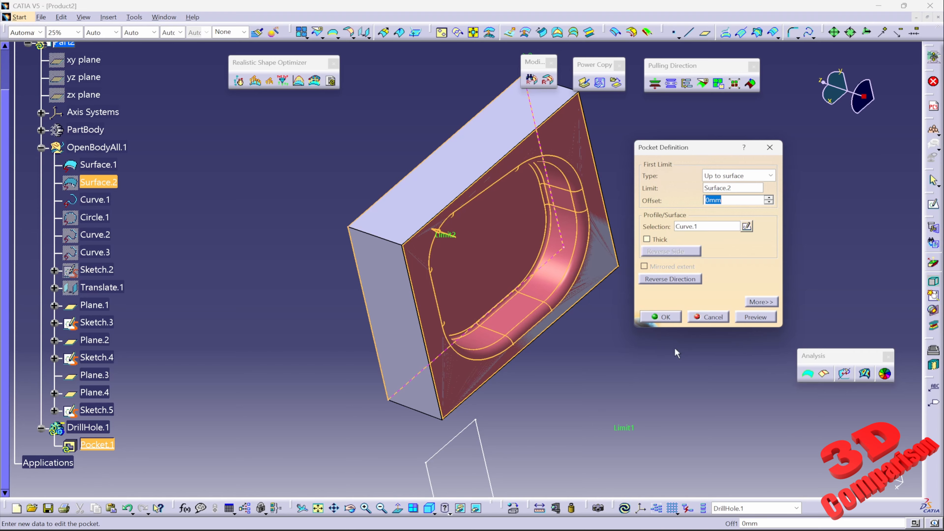
{"action": "left_click", "coordinate": [715, 318]}
{"action": "left_click", "coordinate": [933, 350]}
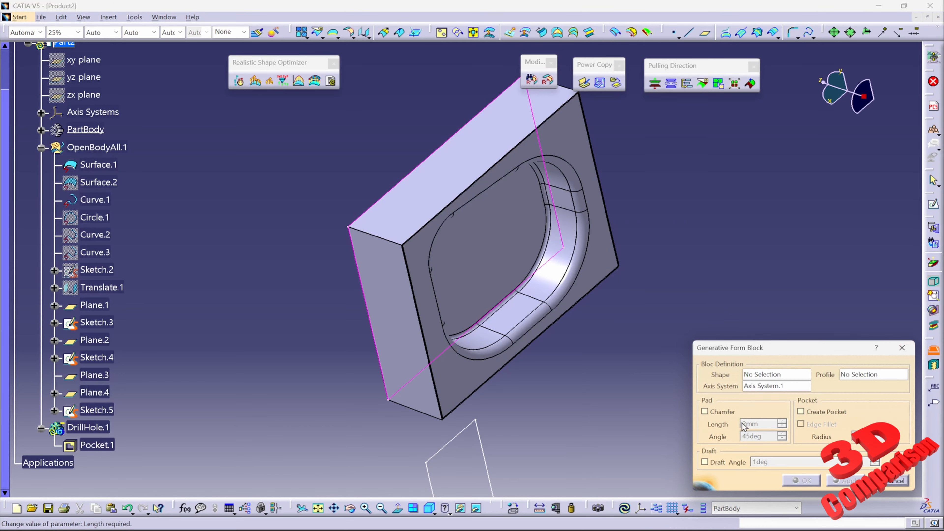
{"action": "left_click", "coordinate": [898, 481]}
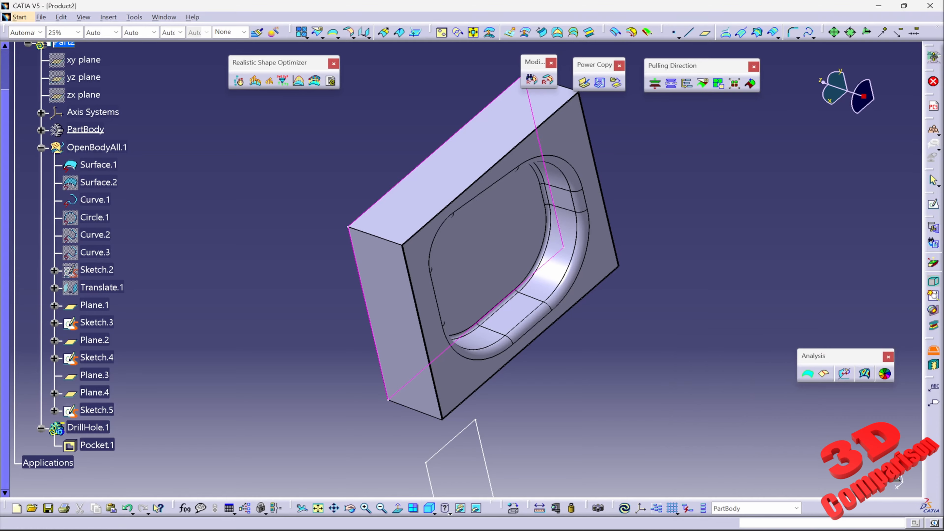
{"action": "middle_click_drag", "start_coordinate": [562, 208], "coordinate": [524, 377]}
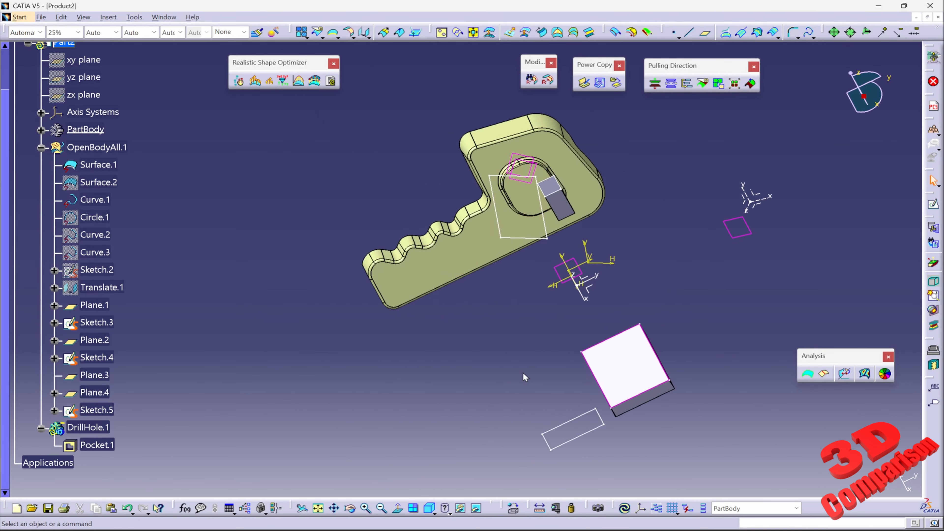
{"action": "mouse_move", "coordinate": [478, 489]}
{"action": "left_mouse_down"}
{"action": "mouse_move", "coordinate": [337, 388]}
{"action": "mouse_move", "coordinate": [77, 285]}
{"action": "mouse_move", "coordinate": [25, 283]}
{"action": "left_mouse_up"}
{"action": "mouse_move", "coordinate": [516, 497]}
{"action": "left_mouse_down"}
{"action": "mouse_move", "coordinate": [824, 294]}
{"action": "mouse_move", "coordinate": [877, 240]}
{"action": "left_mouse_up"}
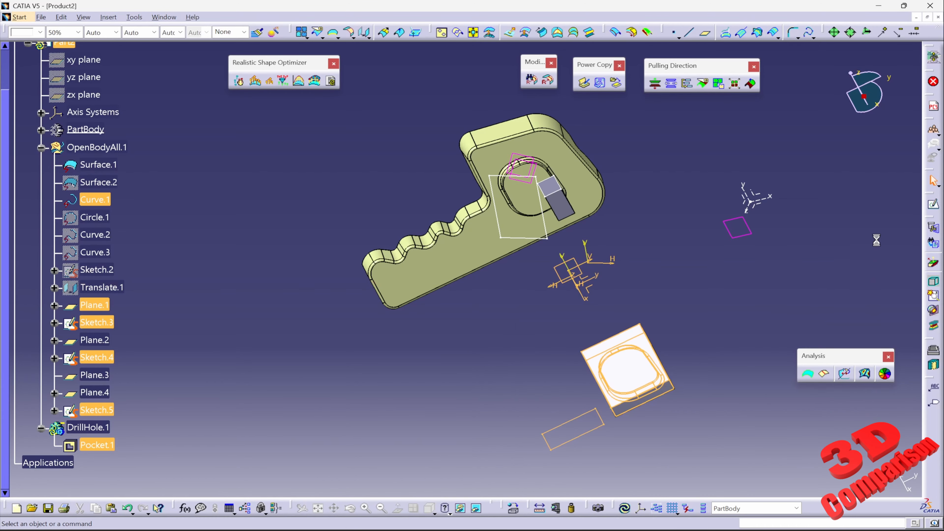
{"action": "left_click", "coordinate": [877, 240]}
Show Surface.2 from OpenBodyAll.1.
{"action": "middle_click_drag", "start_coordinate": [611, 270], "coordinate": [673, 264]}
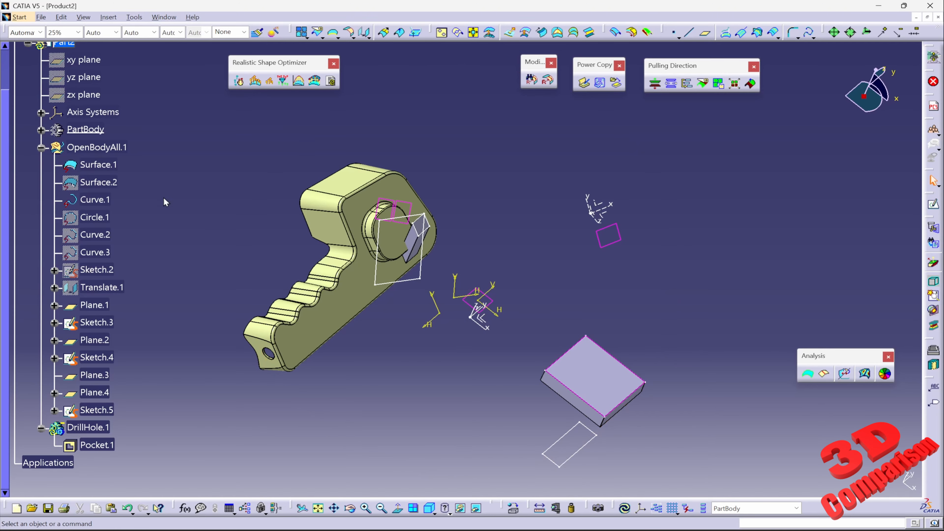
{"action": "right_click", "coordinate": [87, 179]}
{"action": "left_click", "coordinate": [112, 220]}
{"action": "middle_click_drag", "start_coordinate": [463, 353], "coordinate": [497, 283]}
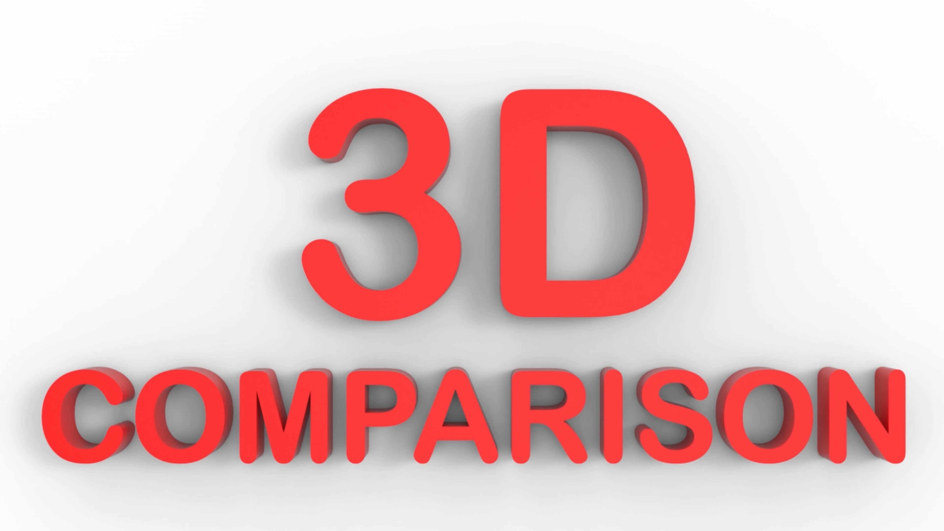